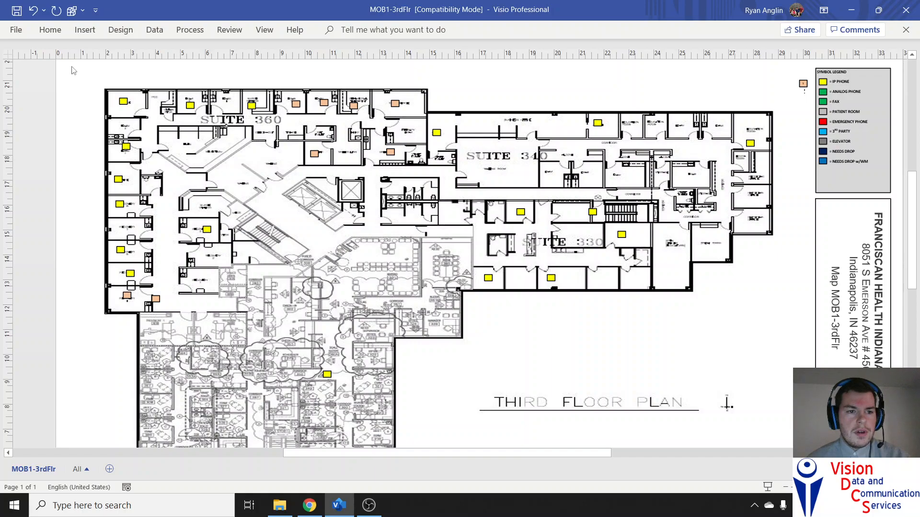
- Select all the phone and drop markers across the third floor plan with one selection area
click(328, 376)
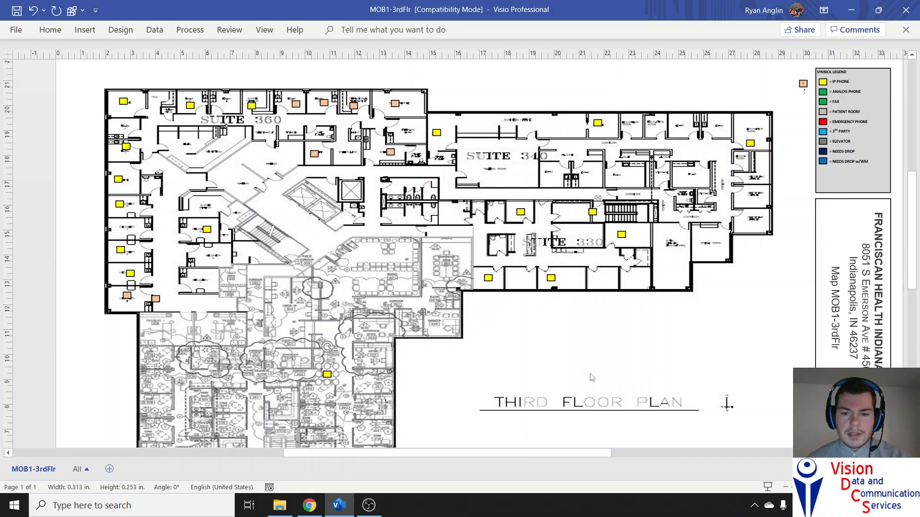
click(750, 144)
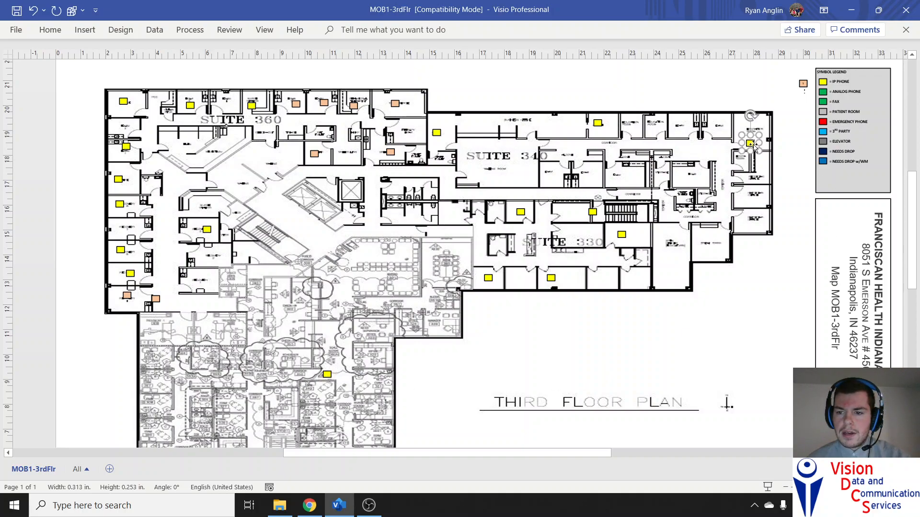
click(76, 68)
drag(75, 69, 787, 397)
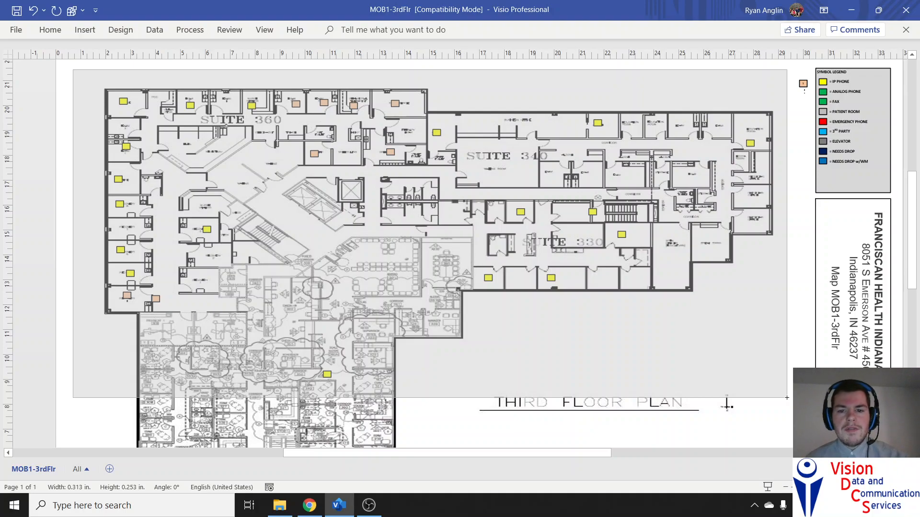
drag(787, 397, 786, 399)
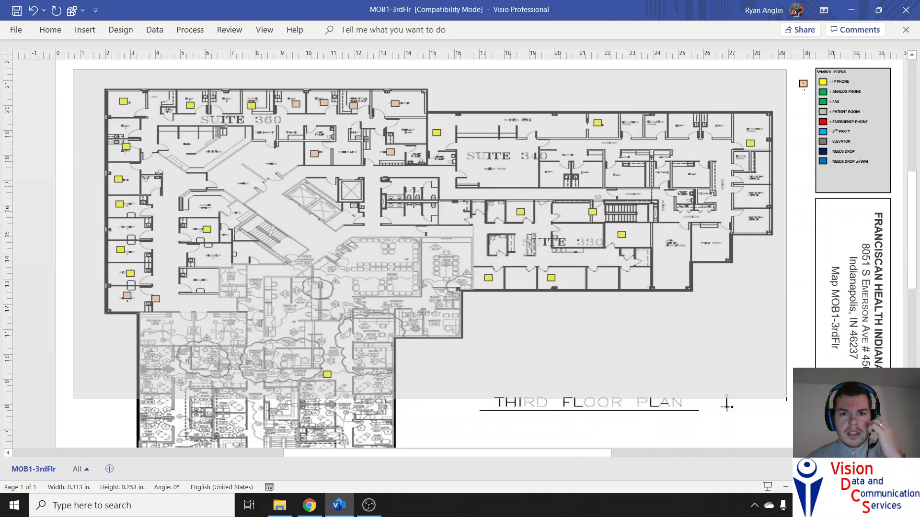
drag(786, 399, 790, 398)
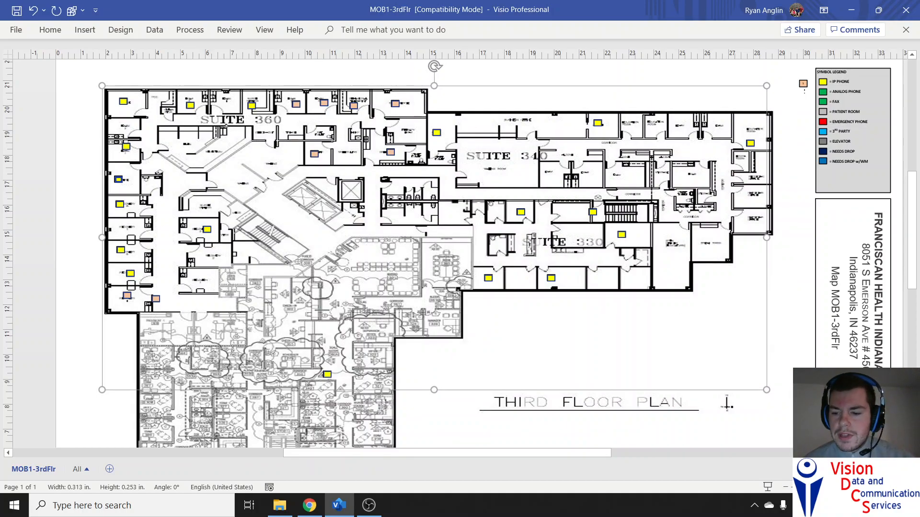
- Open the Number Shapes add-on from Visio Extras for the selected markers
scroll(520, 291, up, 4)
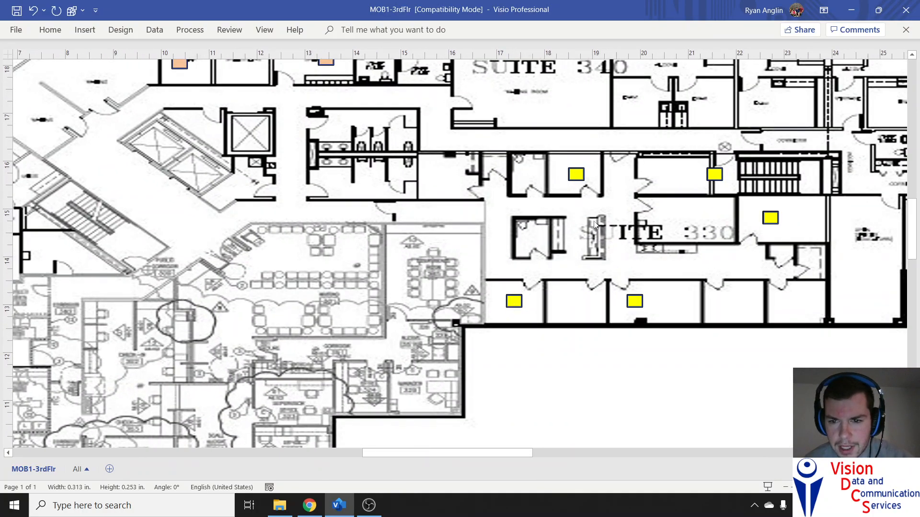
click(785, 487)
click(786, 488)
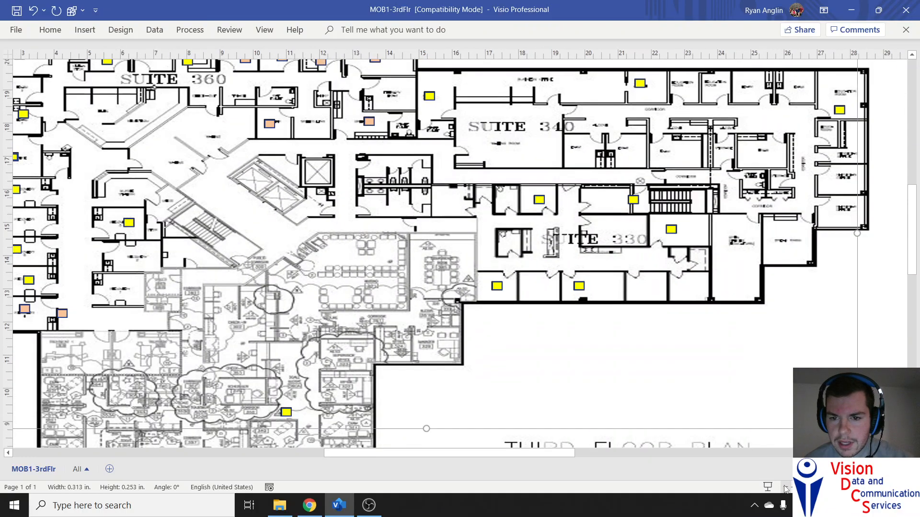
click(785, 488)
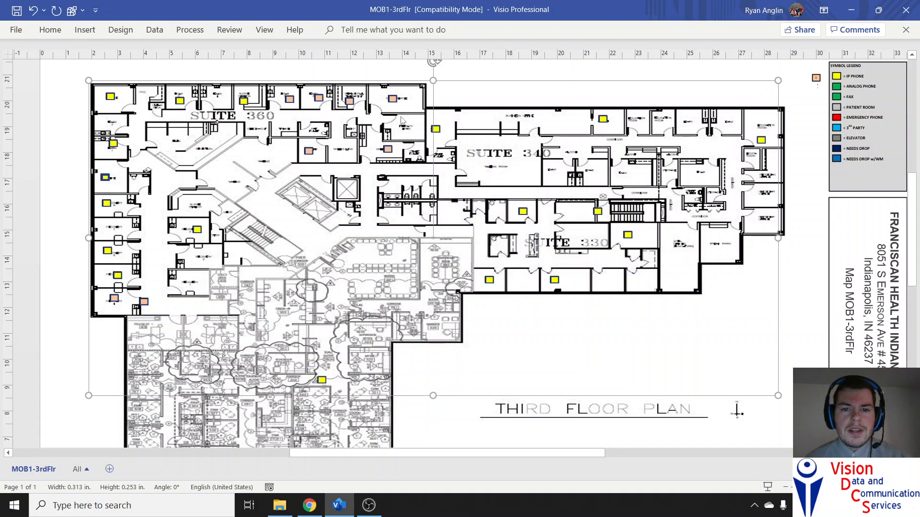
click(264, 32)
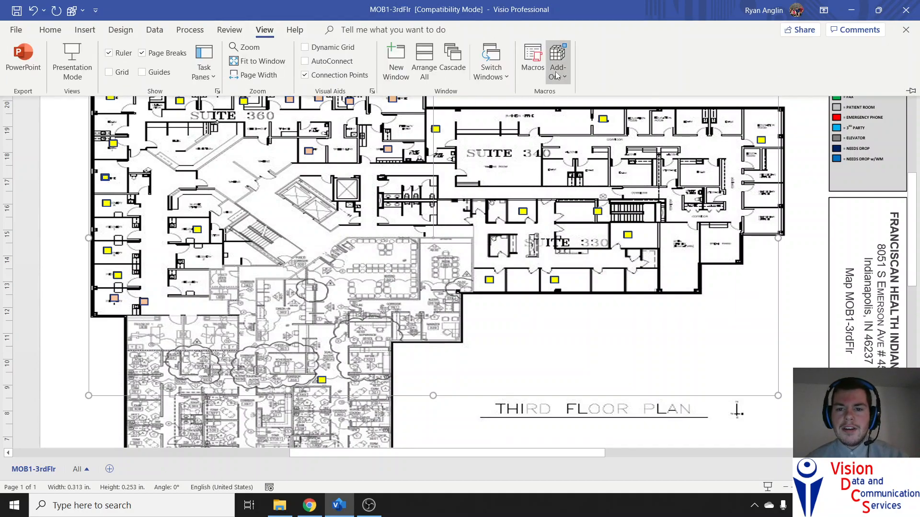
click(557, 62)
mouse_move(605, 166)
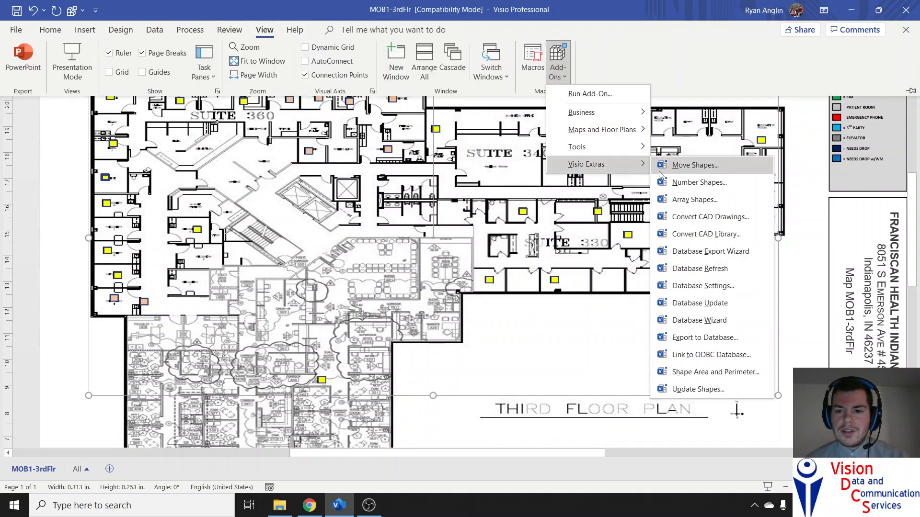
click(699, 182)
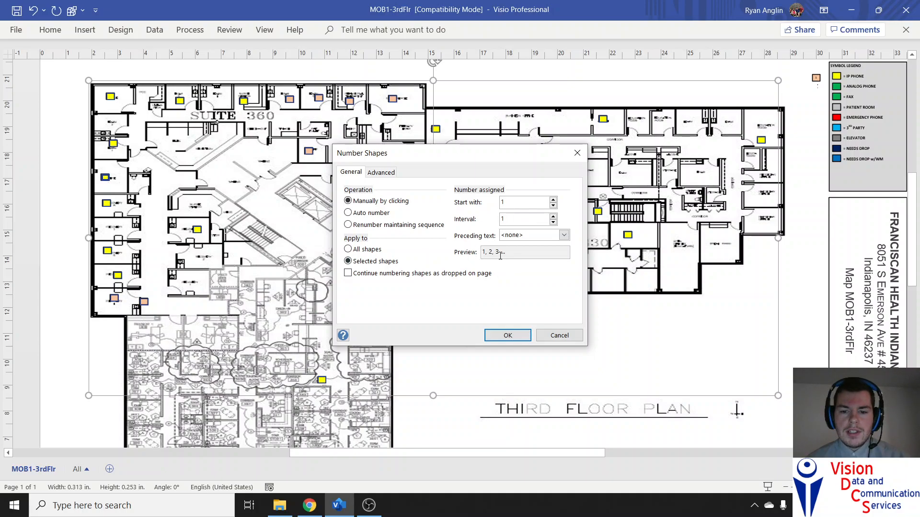
- Try a numbering interval of 3 and a starting number of 103, restoring each to 1
click(553, 217)
click(553, 218)
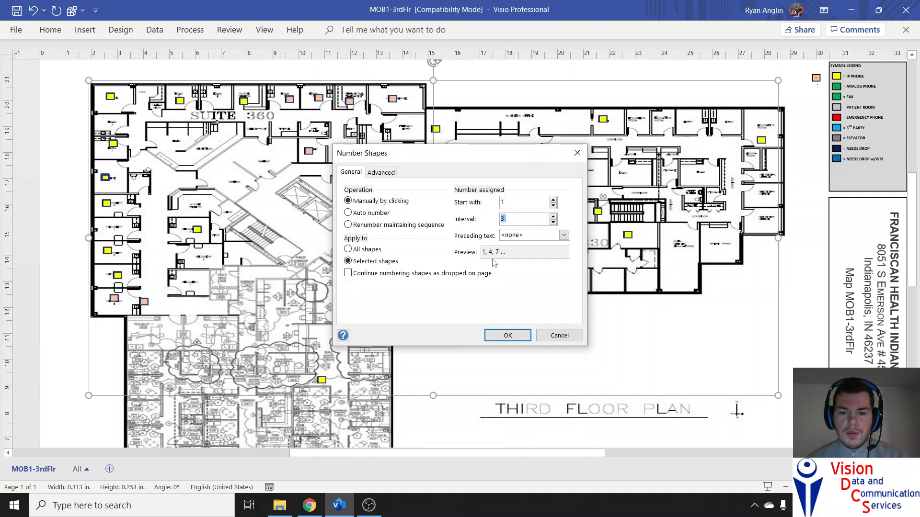
click(553, 223)
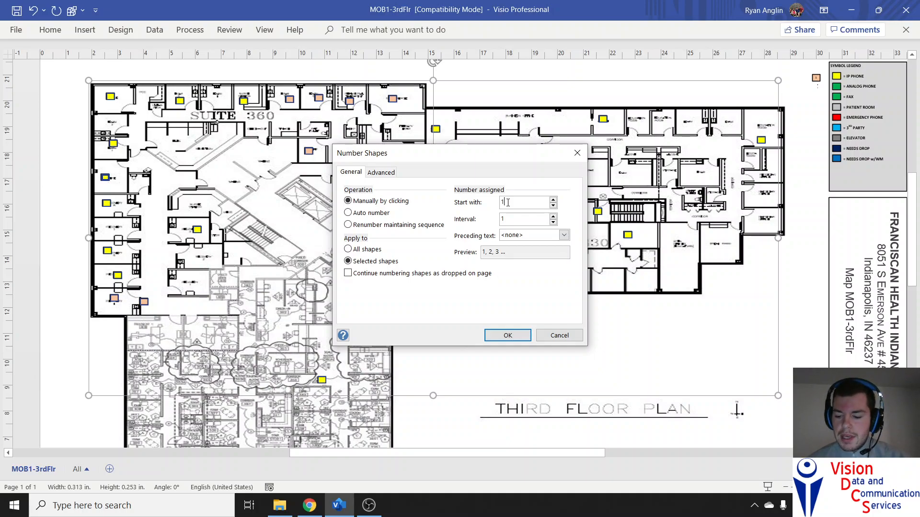
text(03)
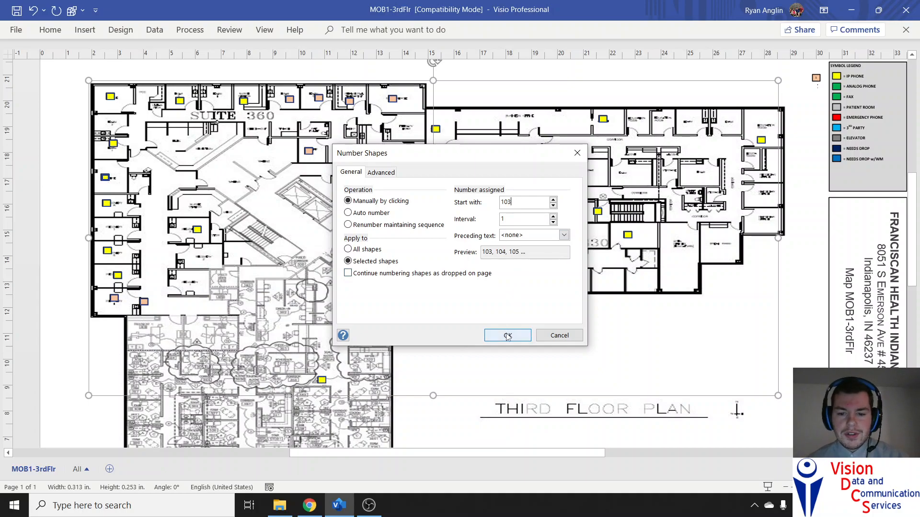
key(BackSpace)
key(BackSpace)
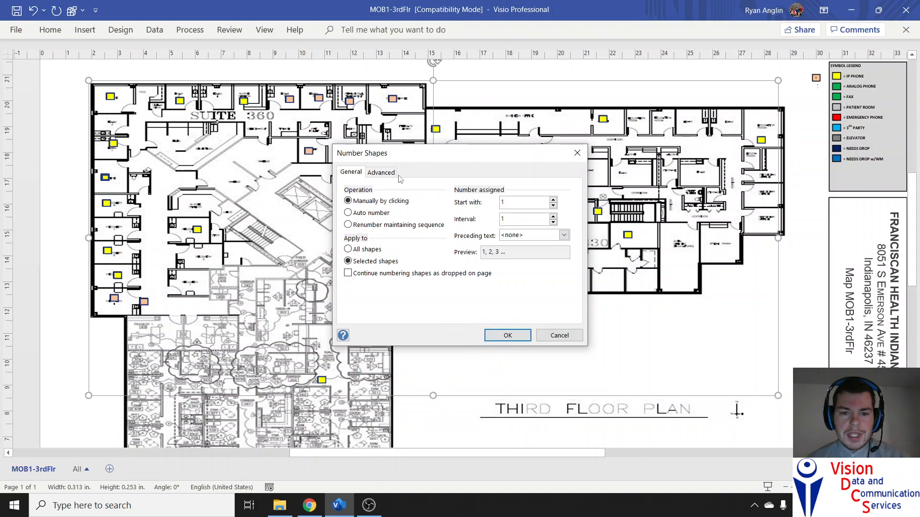
- Start manual numbering of the selected shapes from 1 with an interval of 1, and reposition the Manual Numbering dialog
click(382, 173)
click(350, 173)
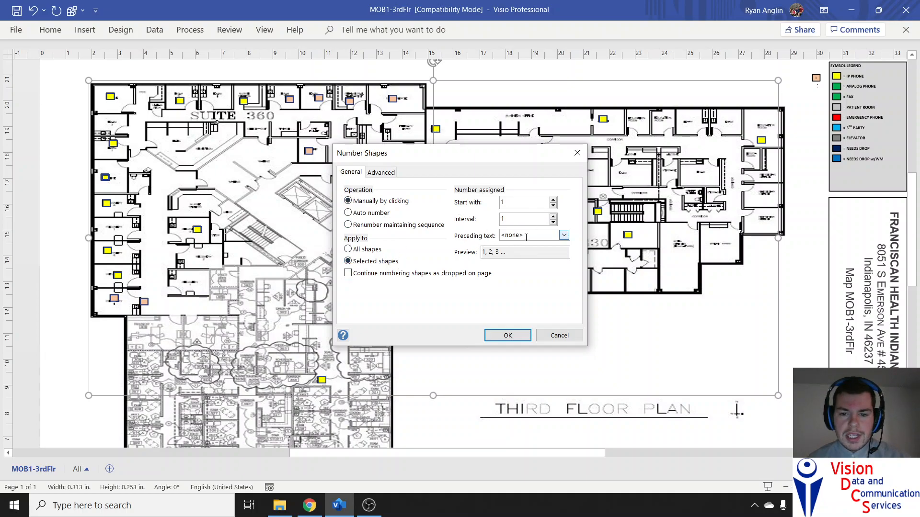
click(498, 336)
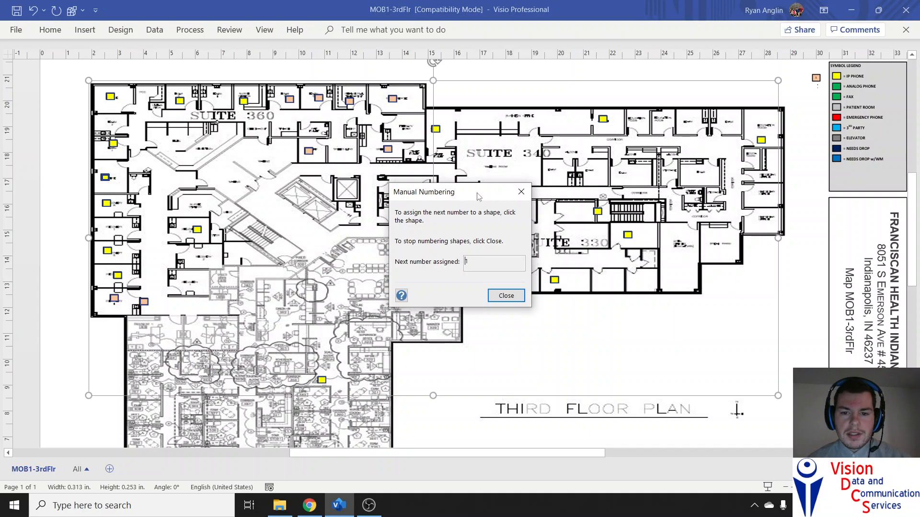
drag(477, 196, 515, 94)
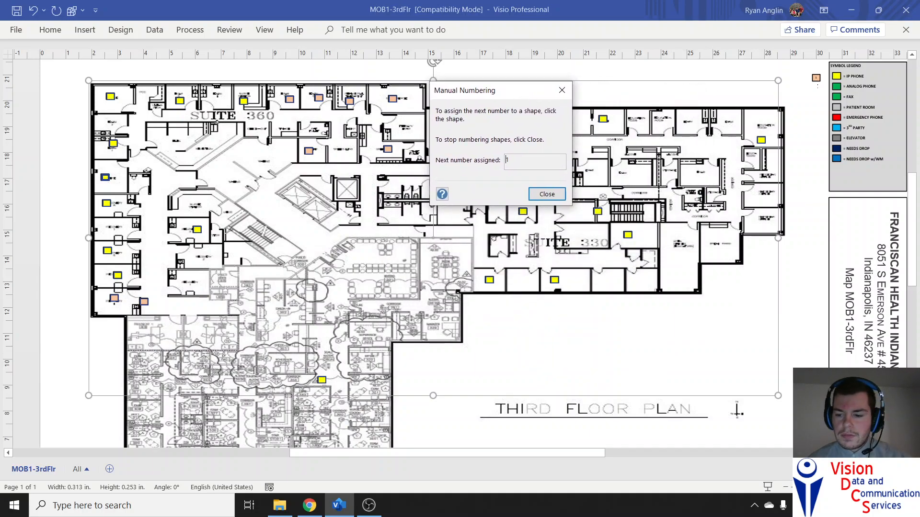
- Examine the marker layout in and around Suite 360 to plan the numbering order
scroll(464, 255, up, 4)
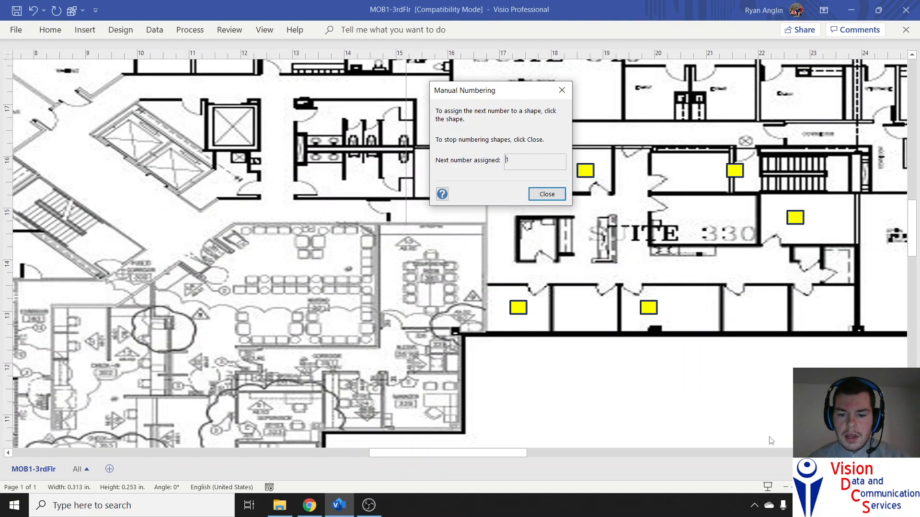
click(468, 454)
drag(468, 454, 390, 454)
scroll(404, 403, up, 3)
scroll(403, 404, up, 3)
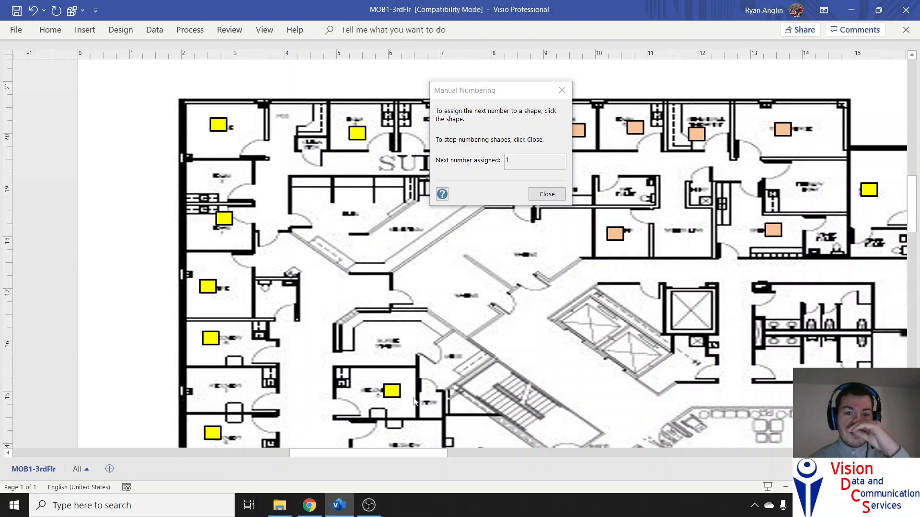
scroll(349, 340, down, 5)
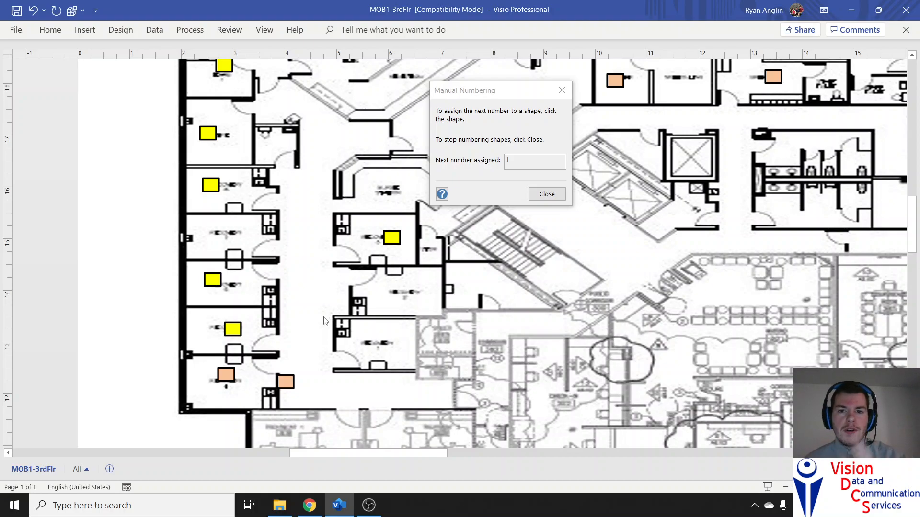
scroll(330, 308, up, 3)
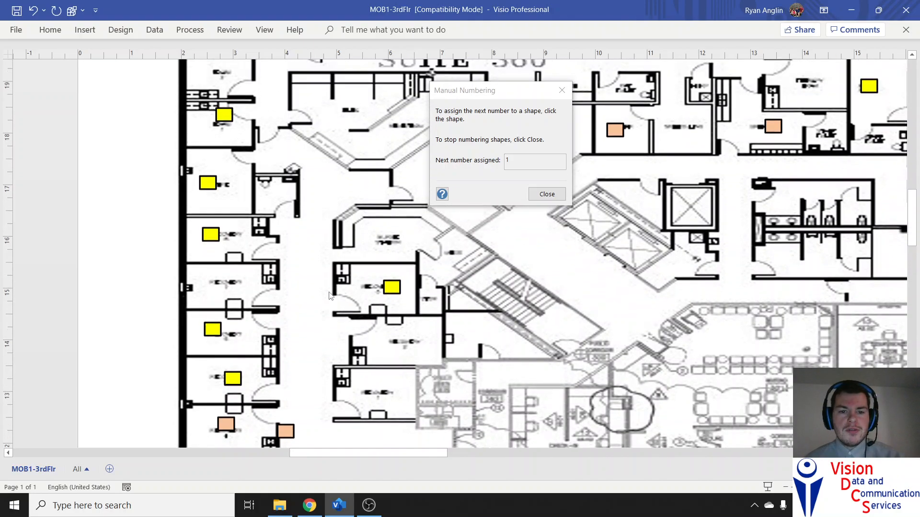
scroll(330, 297, down, 2)
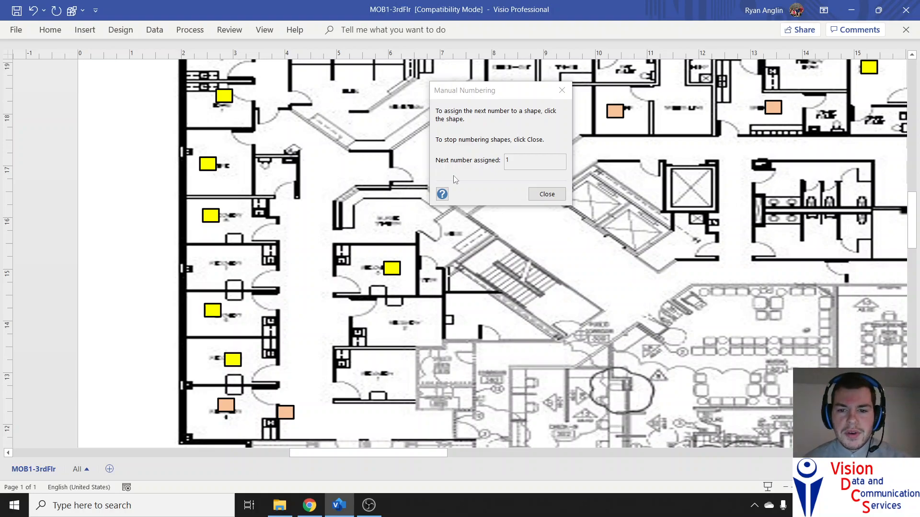
scroll(390, 267, up, 2)
scroll(390, 267, down, 3)
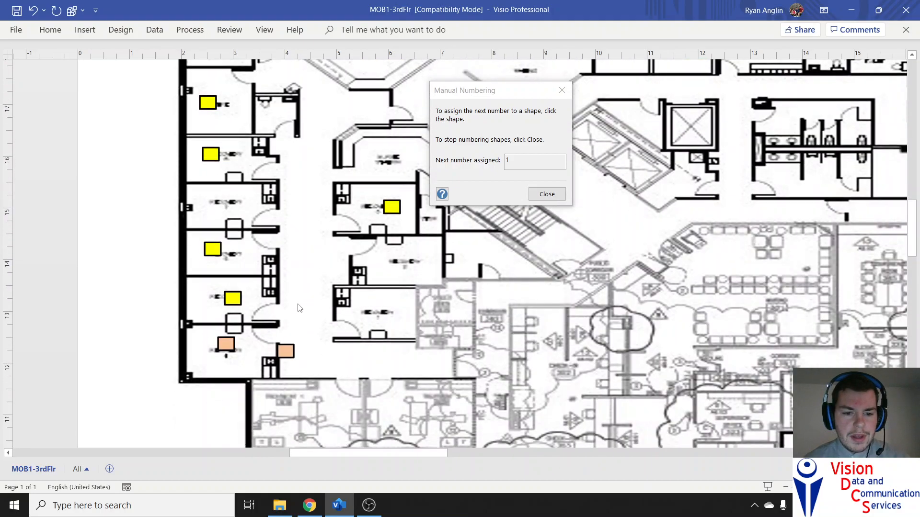
scroll(334, 151, up, 1)
scroll(334, 151, up, 2)
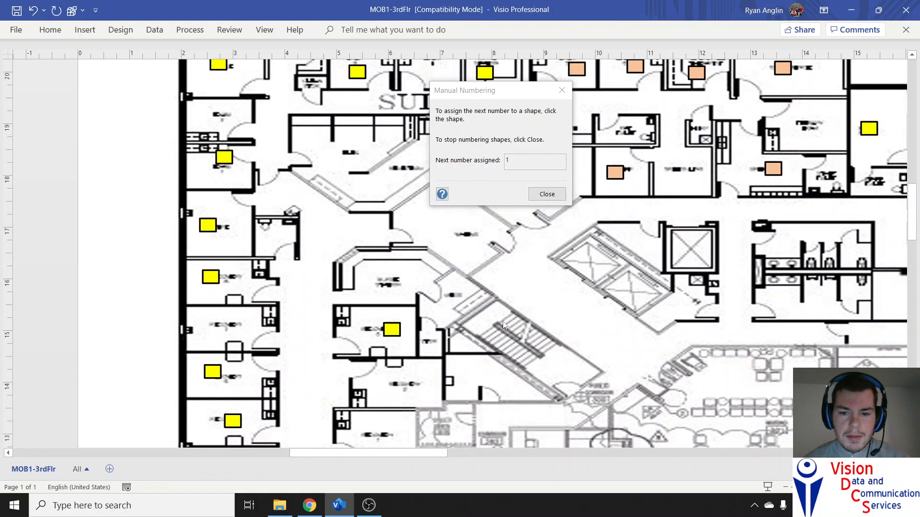
scroll(323, 230, down, 3)
scroll(324, 242, down, 2)
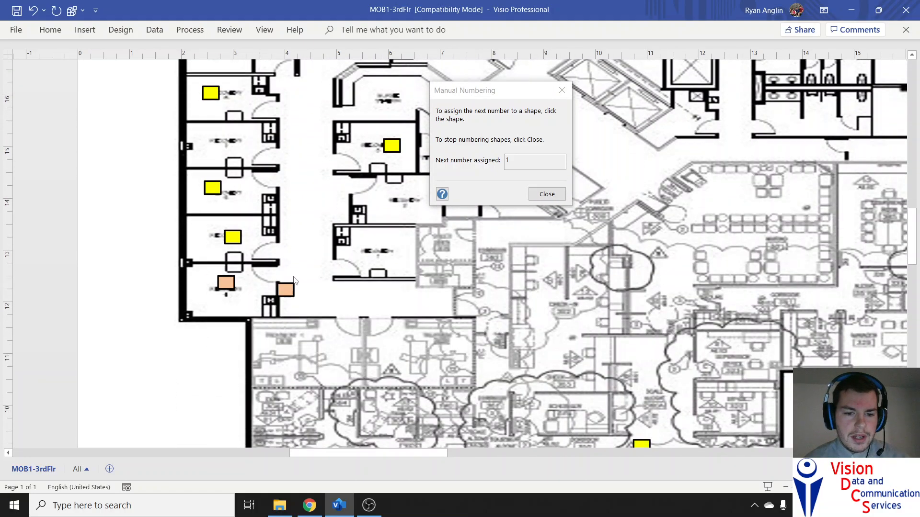
- Assign numbers 1 to 5 to the Suite 360 markers, from the lower corridor doorway up through the outer west-side rooms
click(285, 291)
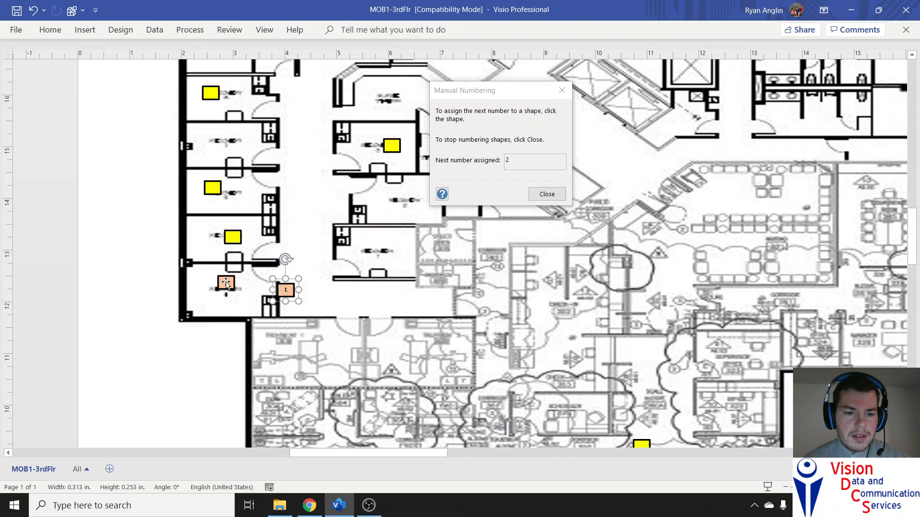
click(227, 285)
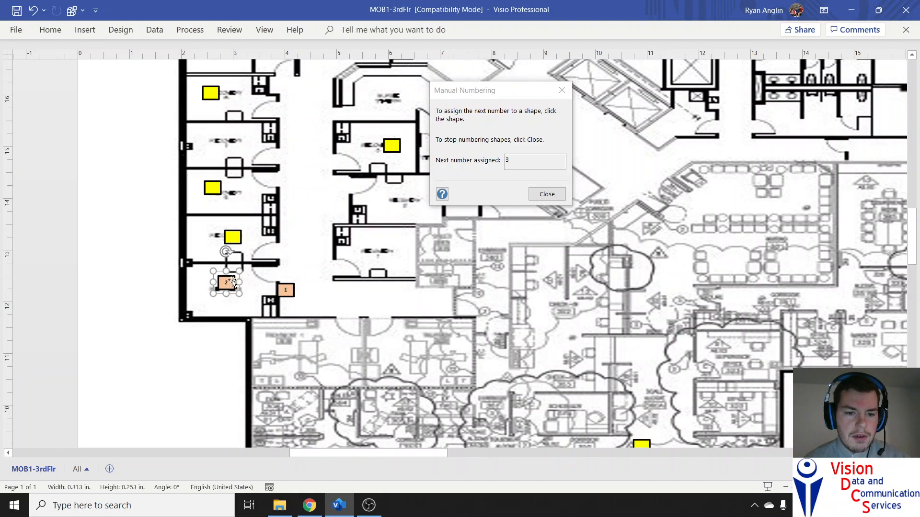
scroll(230, 268, up, 1)
click(233, 268)
click(215, 222)
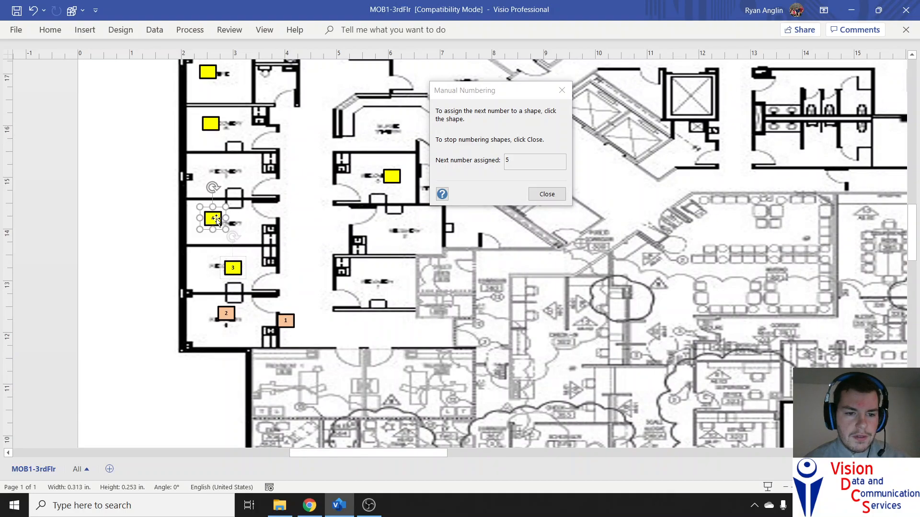
scroll(214, 215, up, 3)
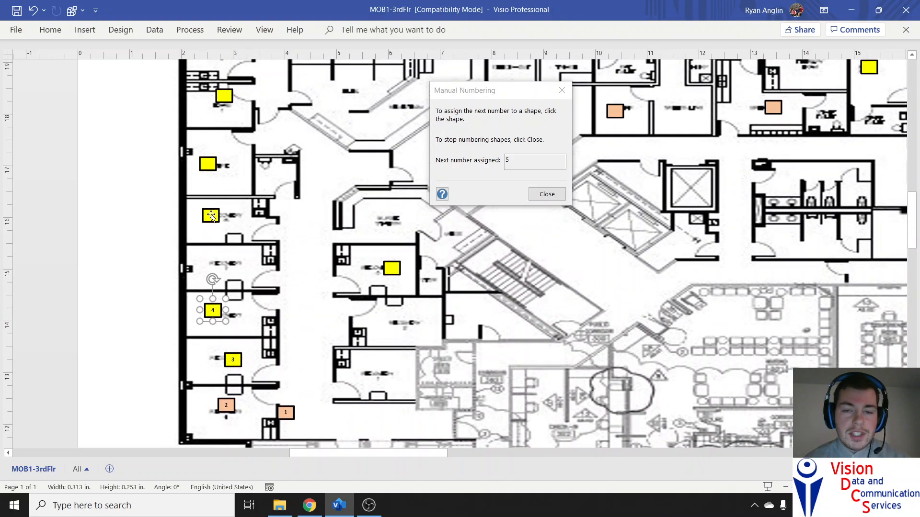
click(211, 217)
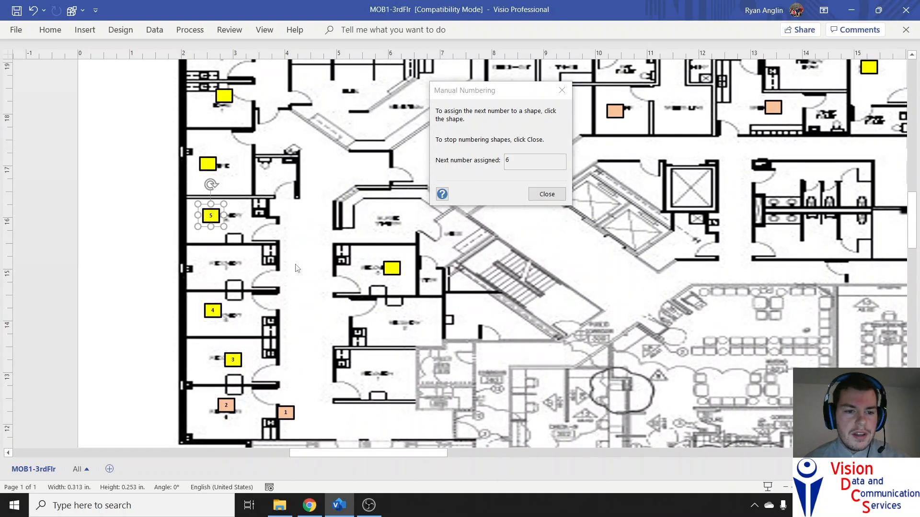
- Assign numbers 6 to 9 up the west side and along the top row of Suite 360, and move the numbering dialog off the plan
scroll(235, 205, up, 1)
scroll(234, 204, up, 2)
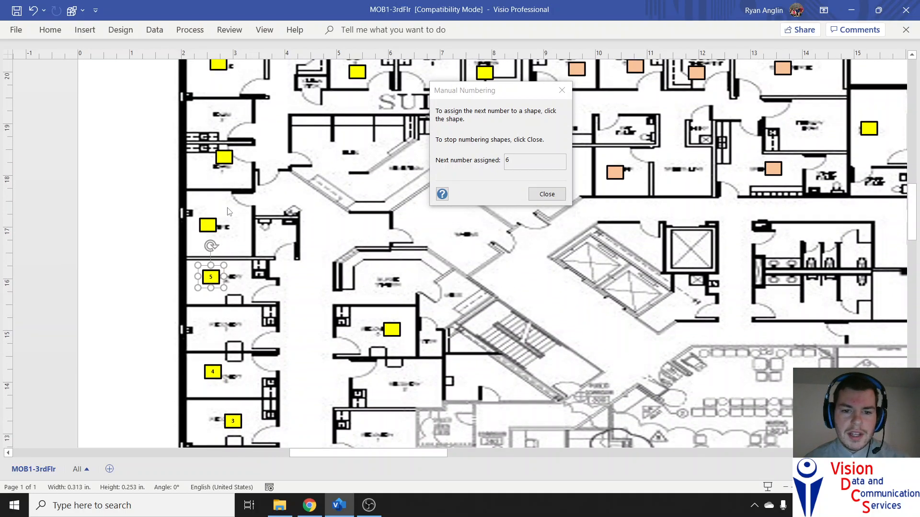
click(209, 223)
scroll(220, 201, up, 1)
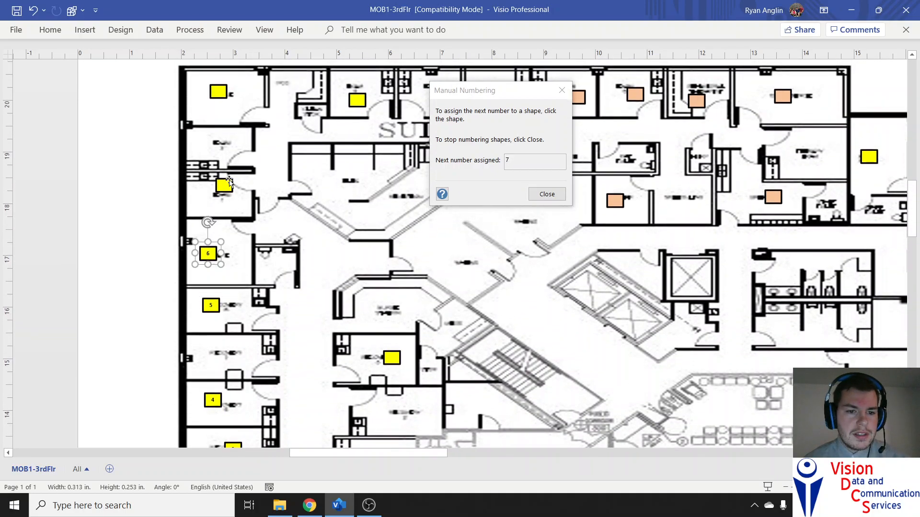
click(224, 188)
click(219, 97)
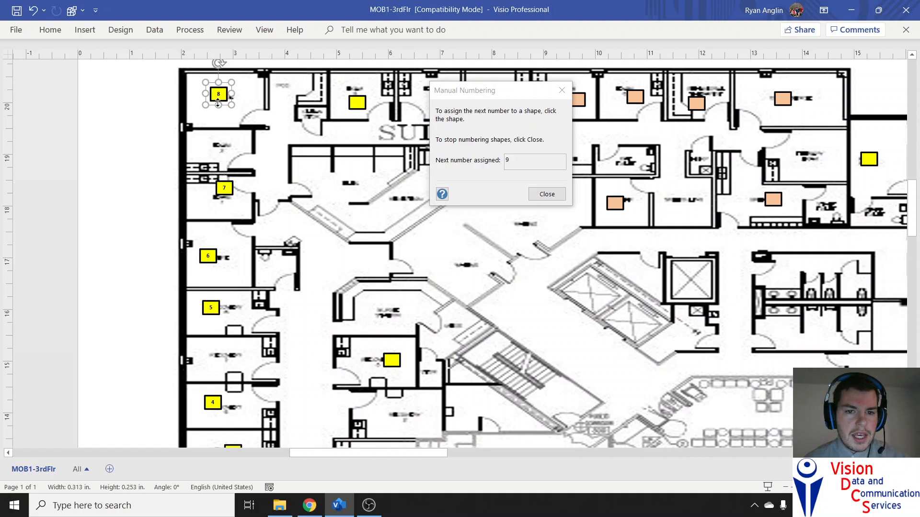
click(354, 104)
drag(466, 95, 45, 87)
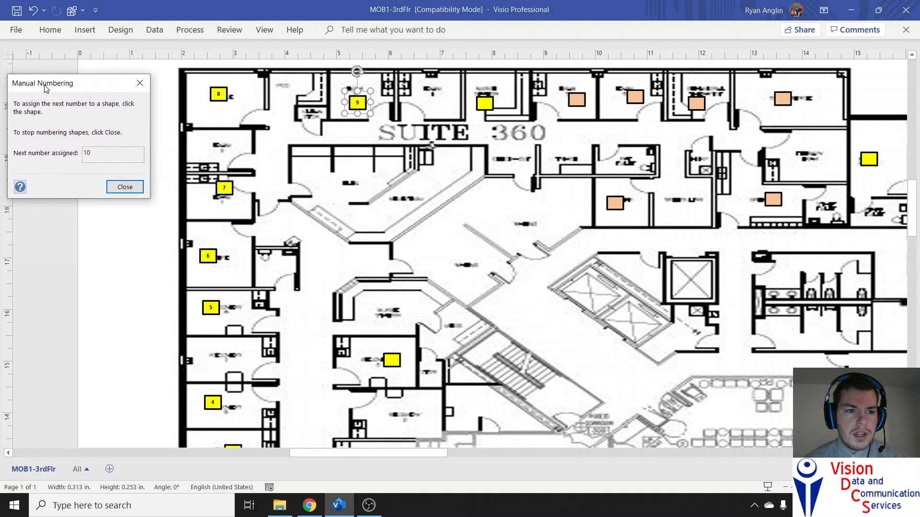
- Assign numbers 10 to 14 to the remaining markers along the top row of Suite 360, going west to east
click(484, 104)
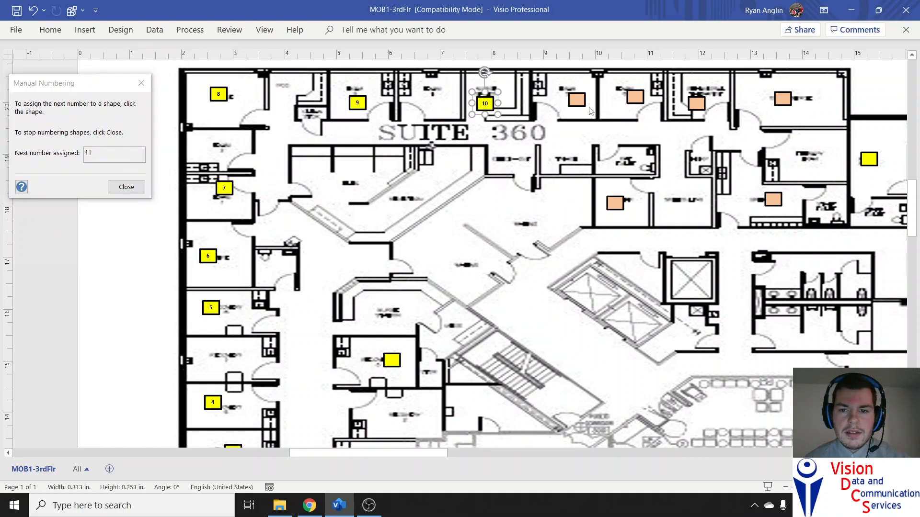
click(577, 99)
click(631, 97)
click(694, 104)
click(777, 99)
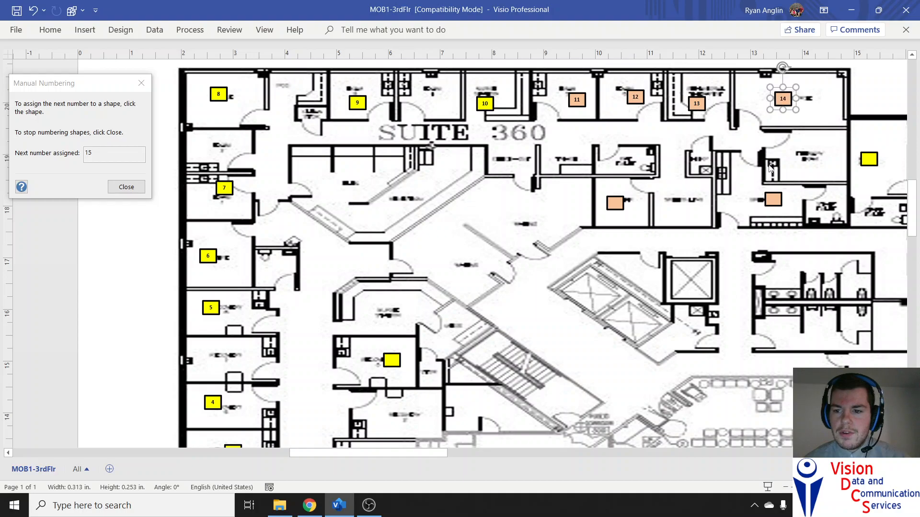
- Assign numbers 15 and 16 to Suite 360's two orange inner-room markers, and 17 to the yellow marker in the room west of the staircase
click(774, 196)
click(619, 204)
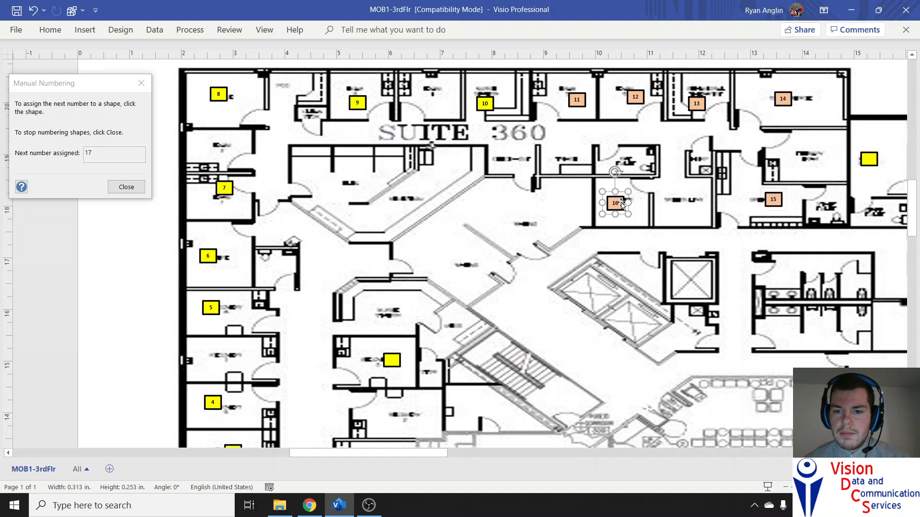
scroll(361, 208, down, 5)
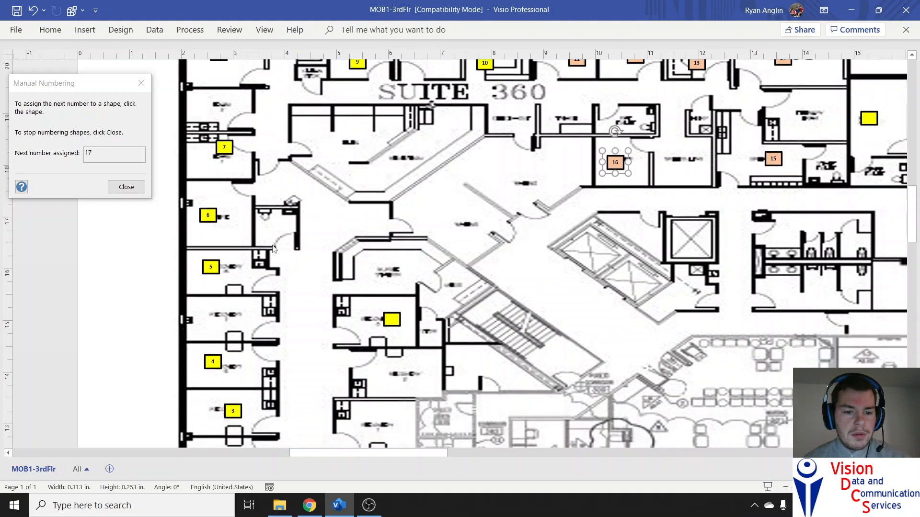
scroll(249, 251, up, 6)
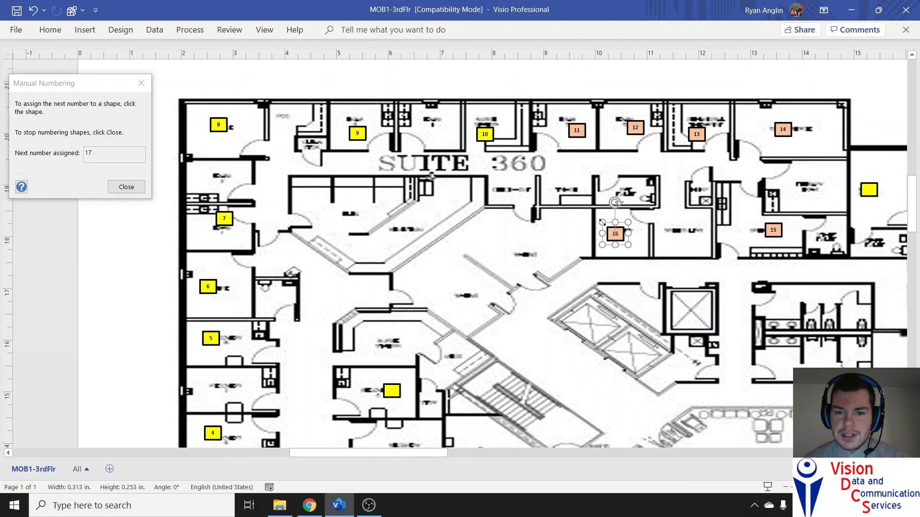
scroll(479, 201, down, 2)
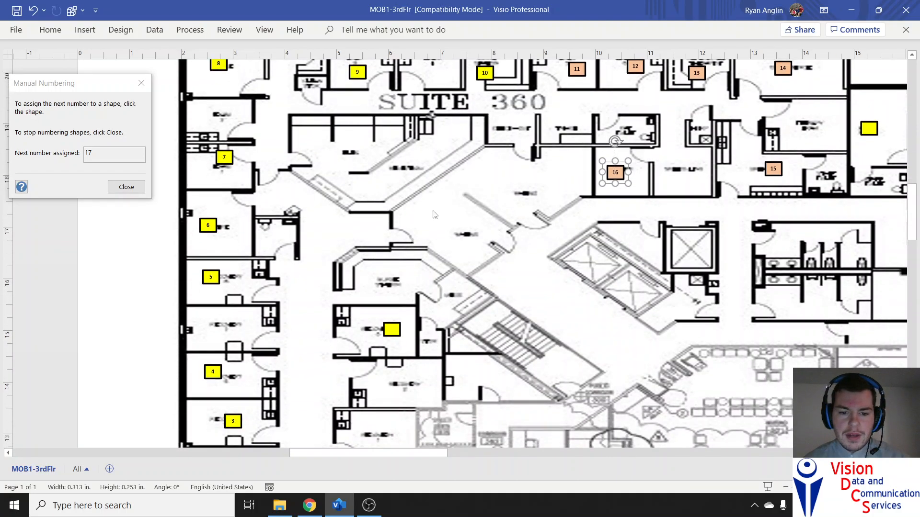
click(394, 329)
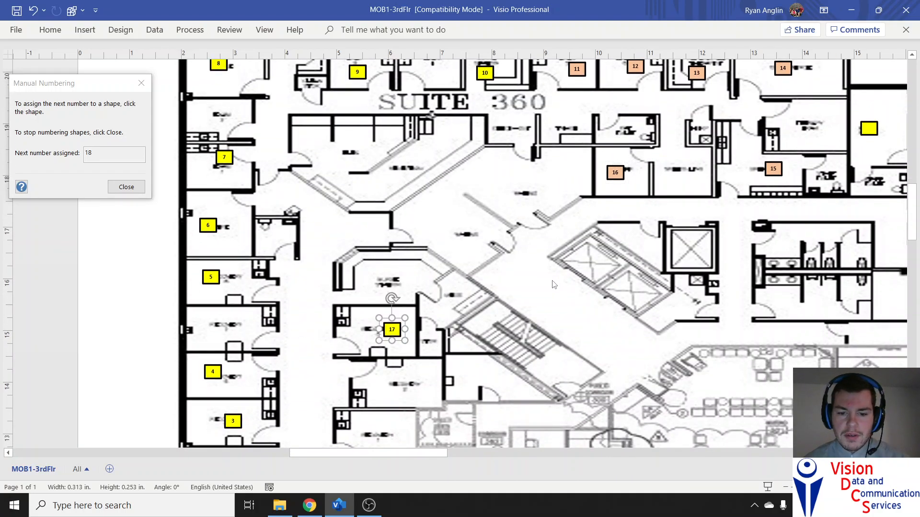
- Assign numbers 18 to 20 to the Suite 340 markers from the west room to the northeast corner room
scroll(556, 284, down, 2)
drag(389, 450, 476, 451)
scroll(488, 387, up, 5)
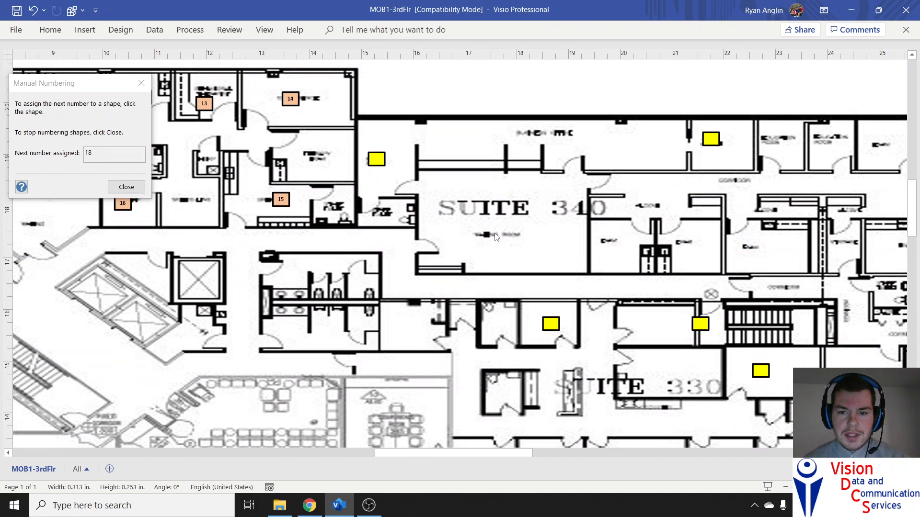
drag(470, 456, 500, 456)
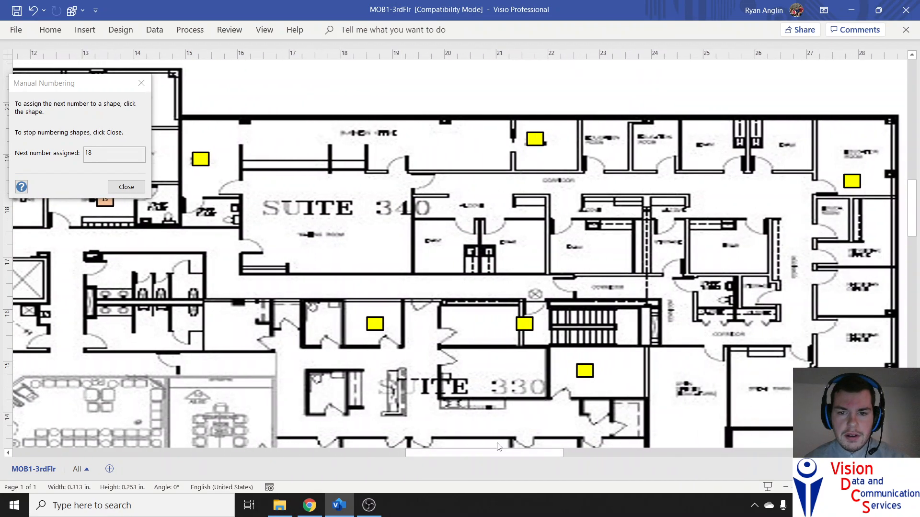
click(201, 160)
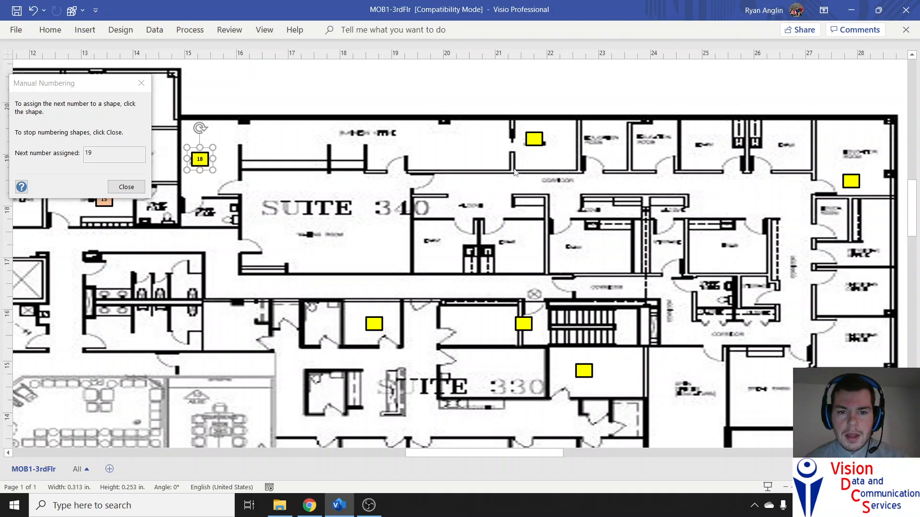
click(529, 138)
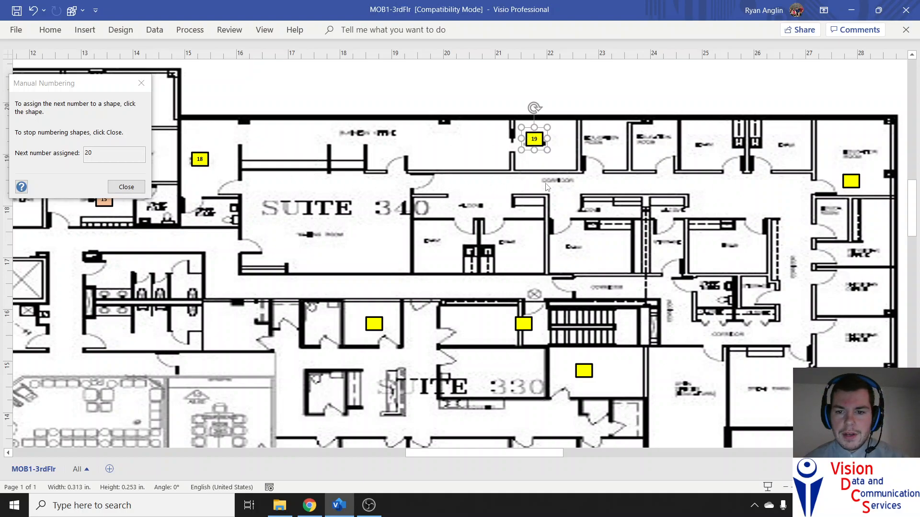
click(851, 181)
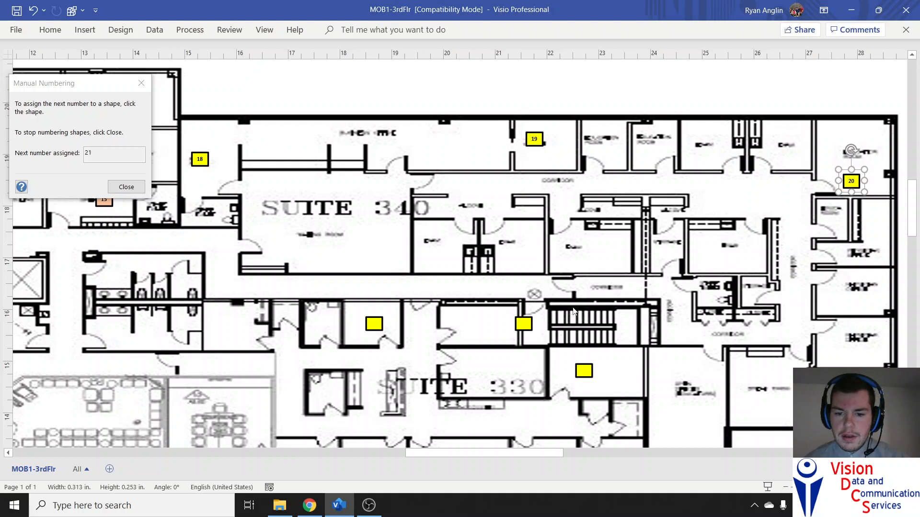
- Assign numbers 21 to 25 to the Suite 330 markers, starting beside the stairs and ending in the lower-row room at the southwest corner
click(524, 323)
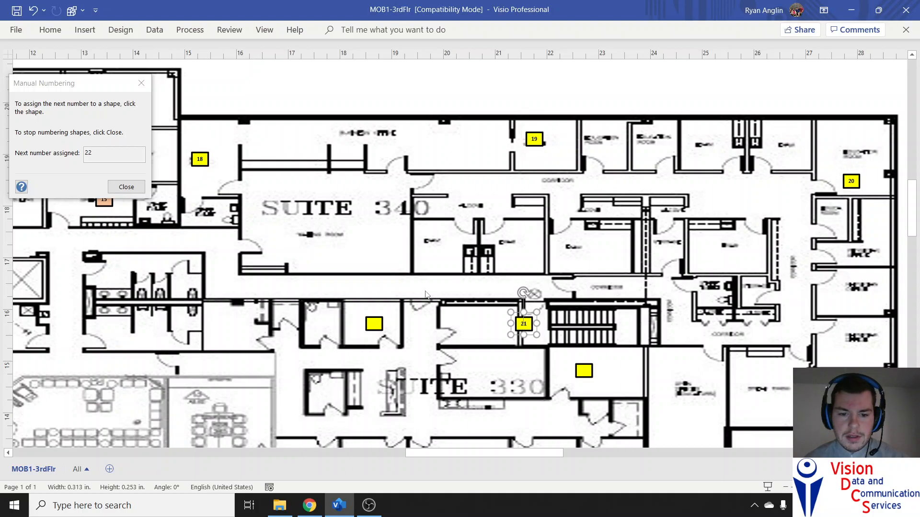
click(374, 323)
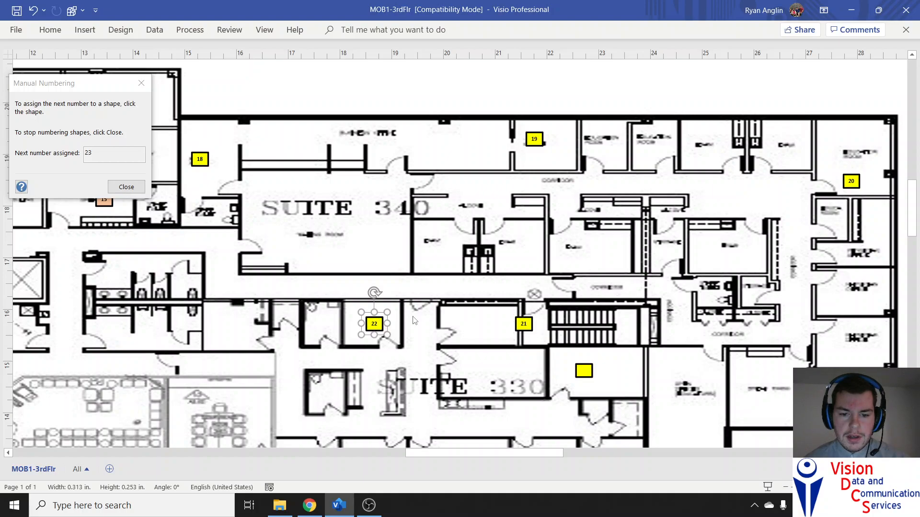
scroll(416, 328, down, 1)
scroll(416, 330, down, 1)
click(584, 309)
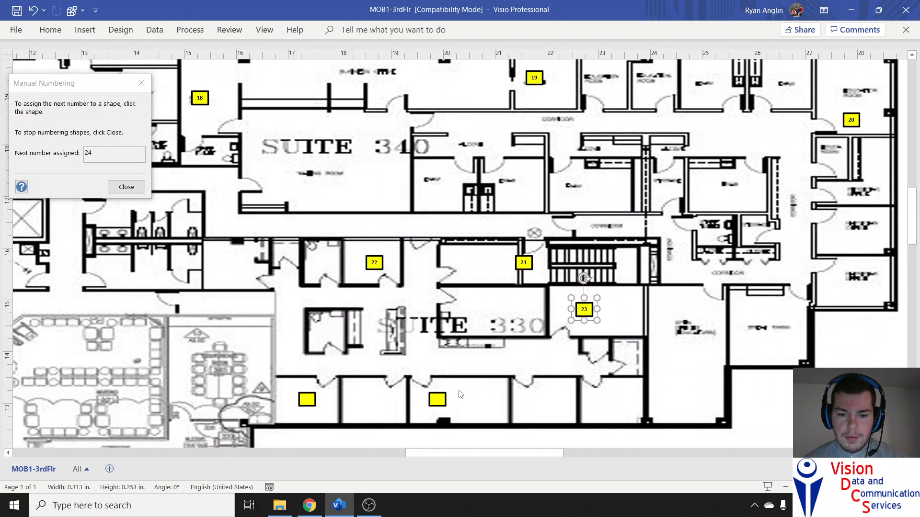
click(437, 399)
click(307, 399)
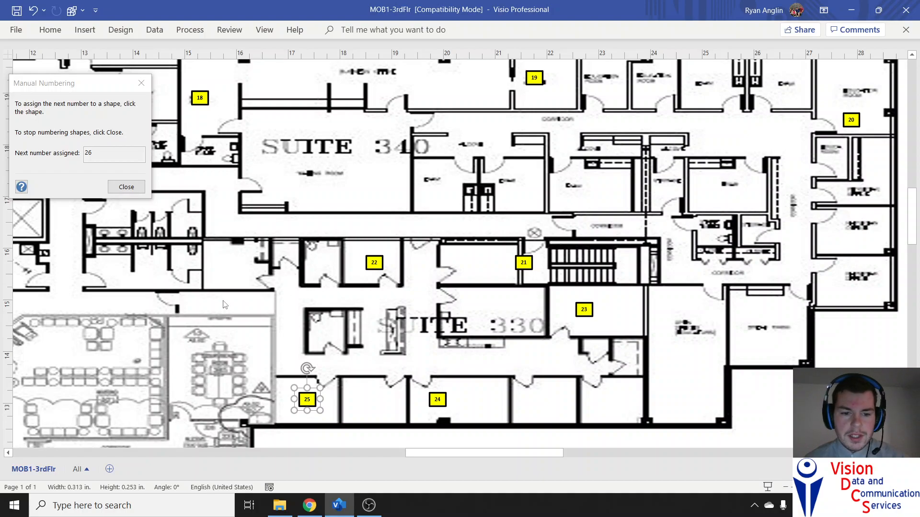
- Assign number 26 to the marker in the corridor just east of the Scheduler room, south of the waiting area
drag(471, 453, 402, 458)
scroll(428, 393, down, 4)
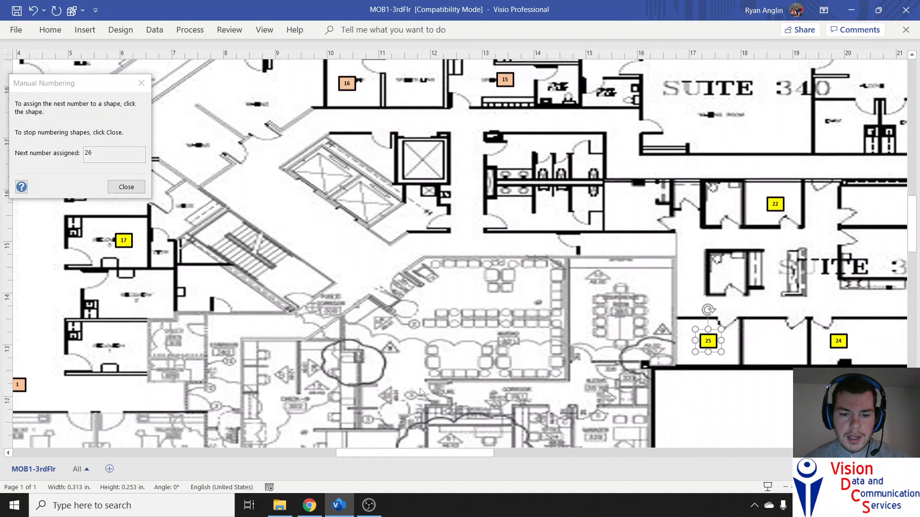
click(372, 386)
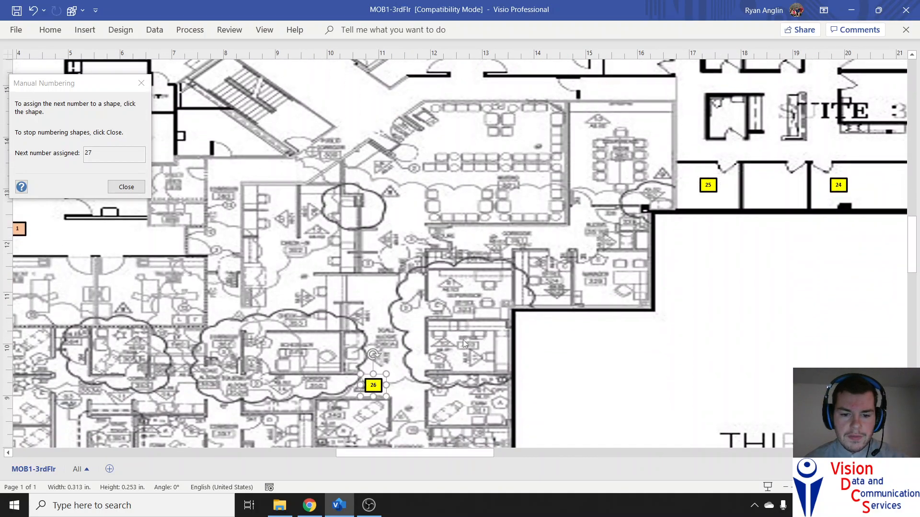
- Check Suites 360, 340 and 330 for markers without a number, and end the manual numbering
scroll(462, 341, up, 3)
scroll(463, 342, up, 7)
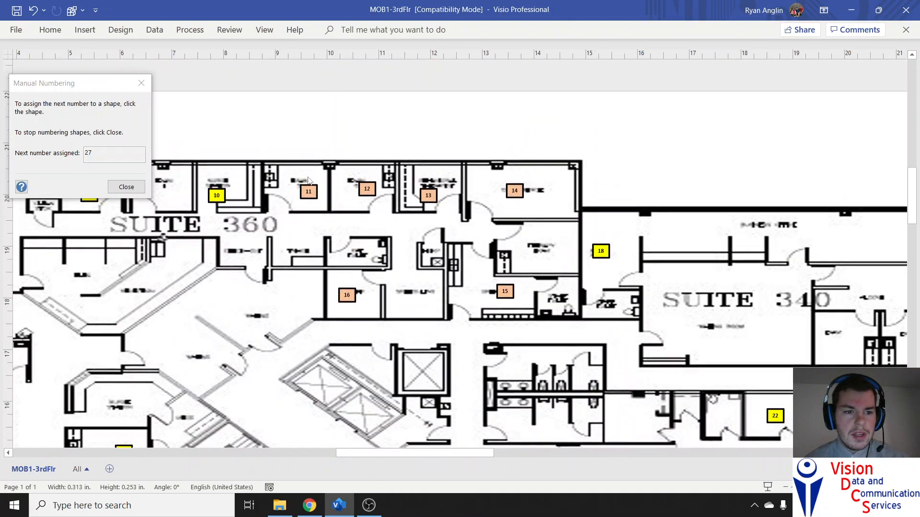
drag(396, 454, 478, 451)
scroll(573, 321, down, 2)
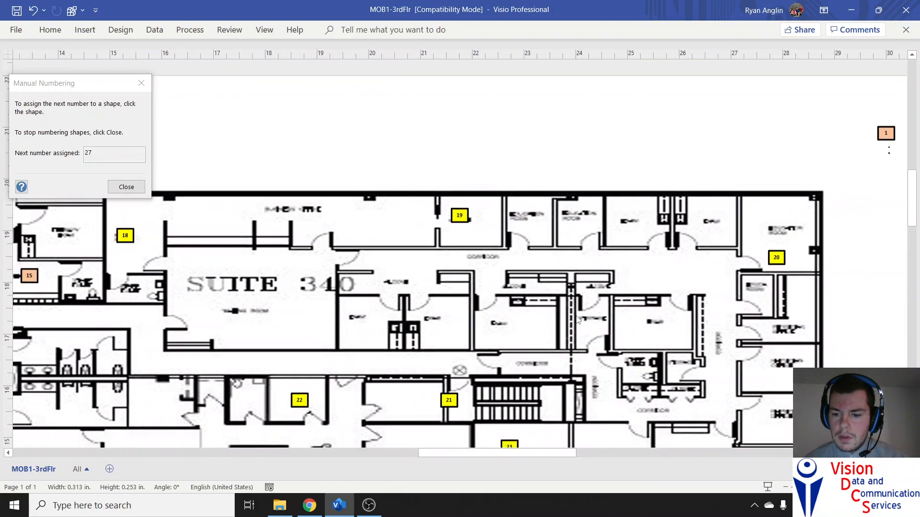
click(785, 488)
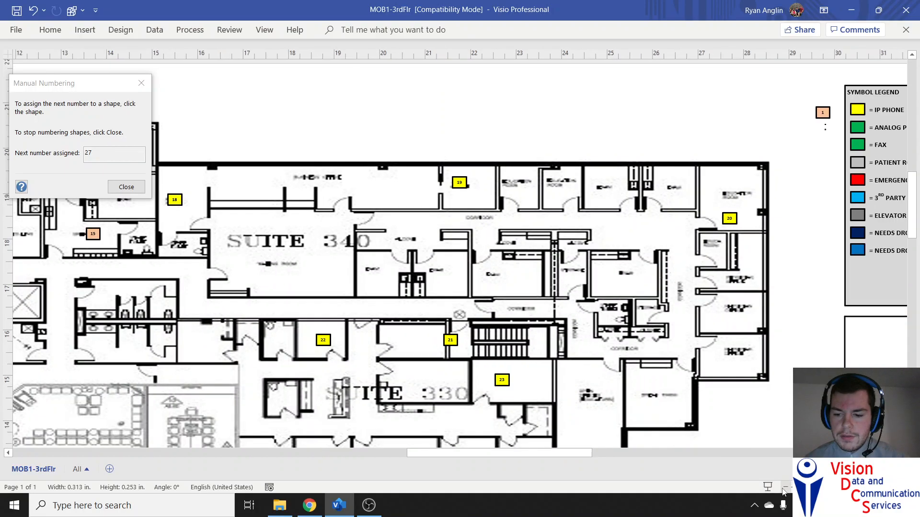
drag(461, 454, 350, 454)
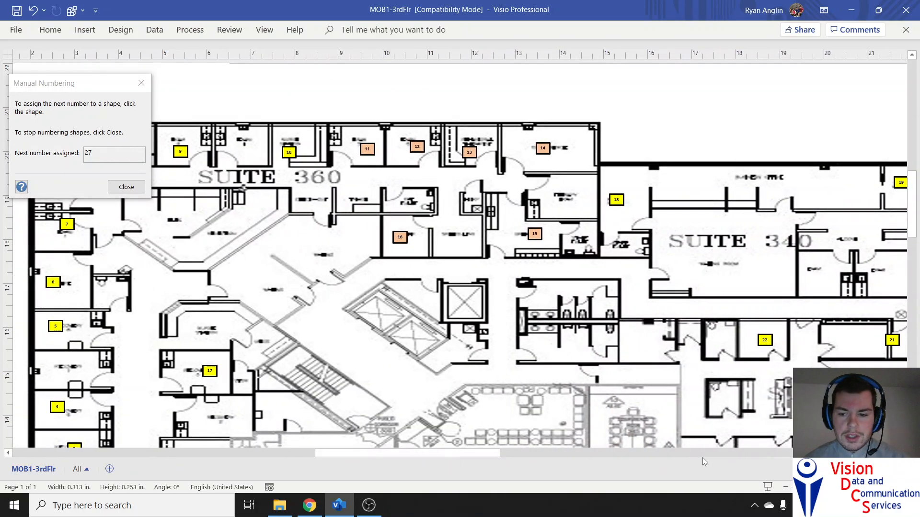
click(784, 488)
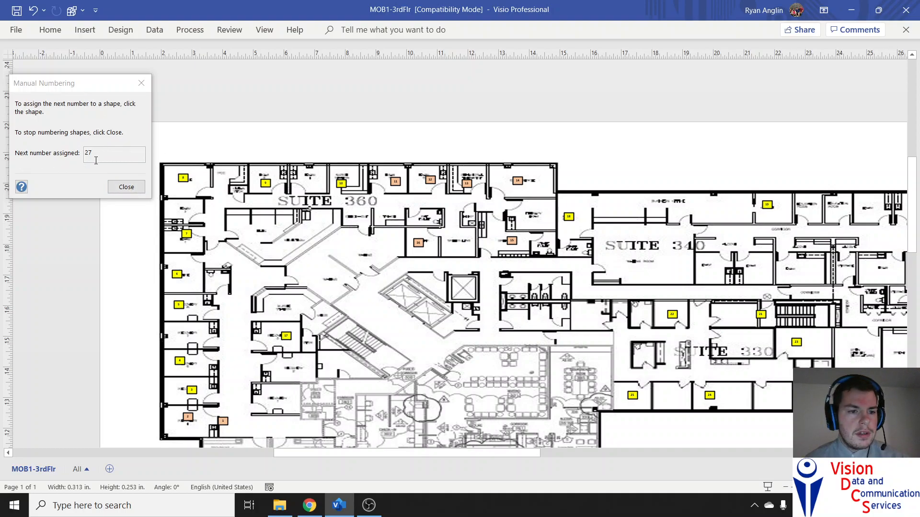
click(126, 187)
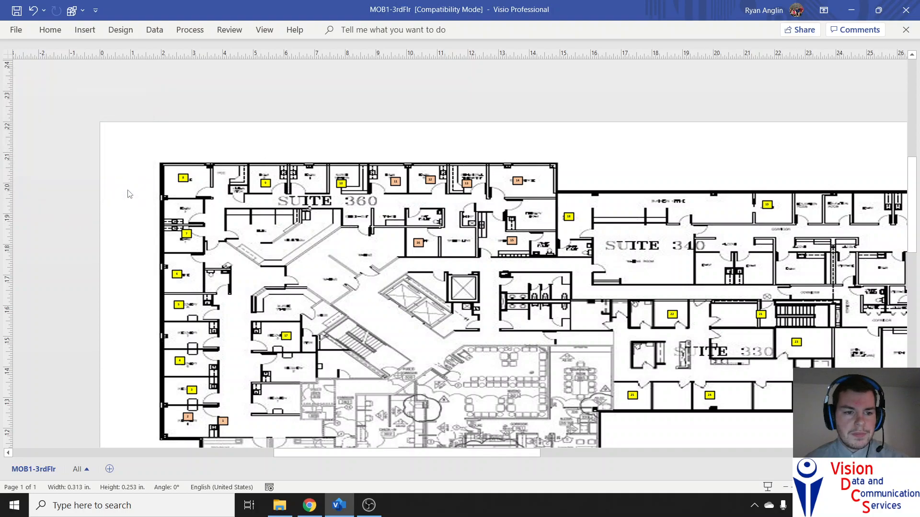
- Display the shape data of marker 8 in Suite 360's corner room, and inspect the data of markers 9, 10 and 11
click(182, 179)
right_click(182, 180)
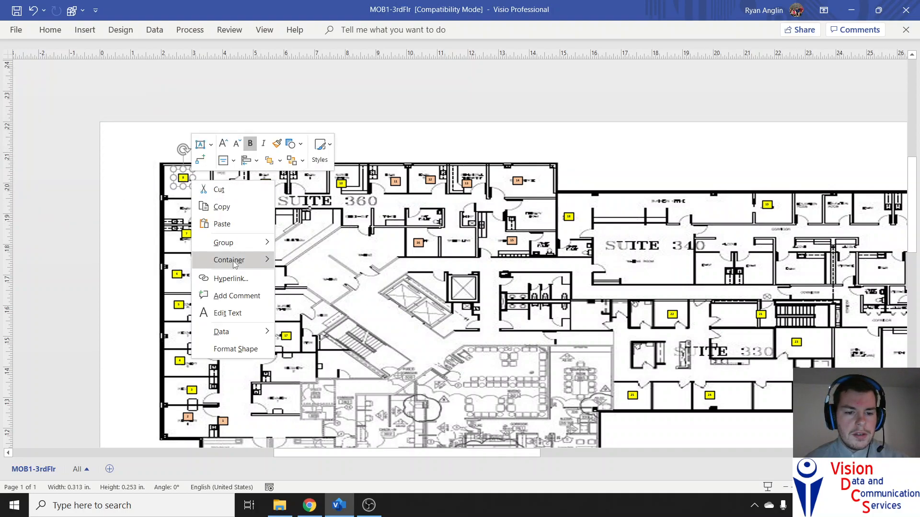
mouse_move(248, 333)
click(293, 332)
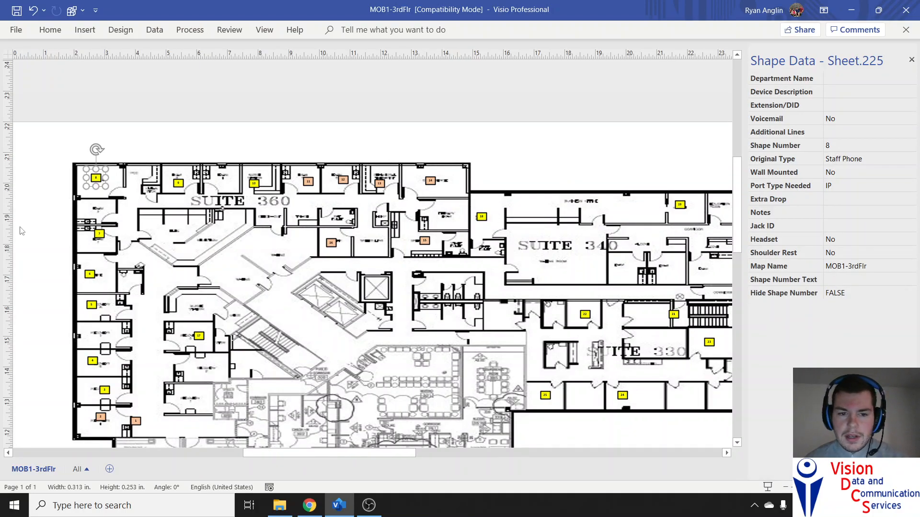
click(178, 183)
click(254, 184)
click(308, 181)
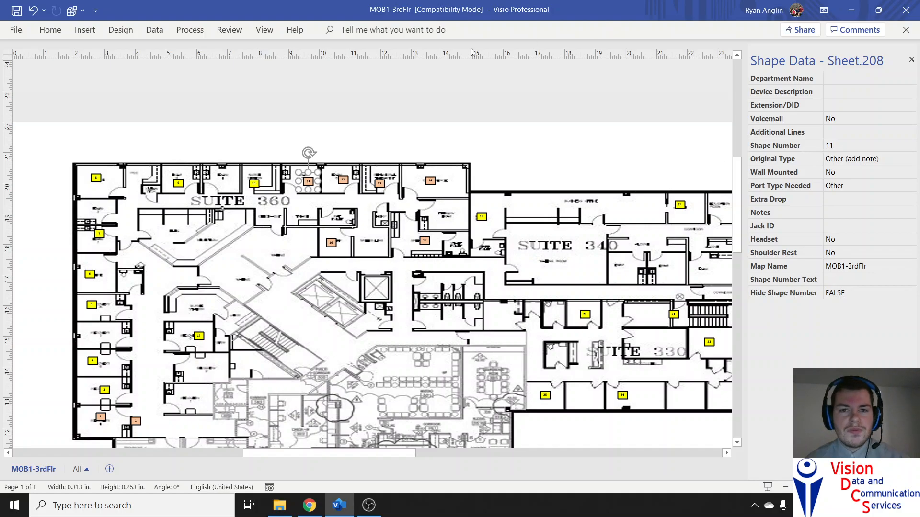
- Switch to the Visio Maps Training presentation in Chrome and advance to the "Tips for Numbering Boxes" slide
click(316, 513)
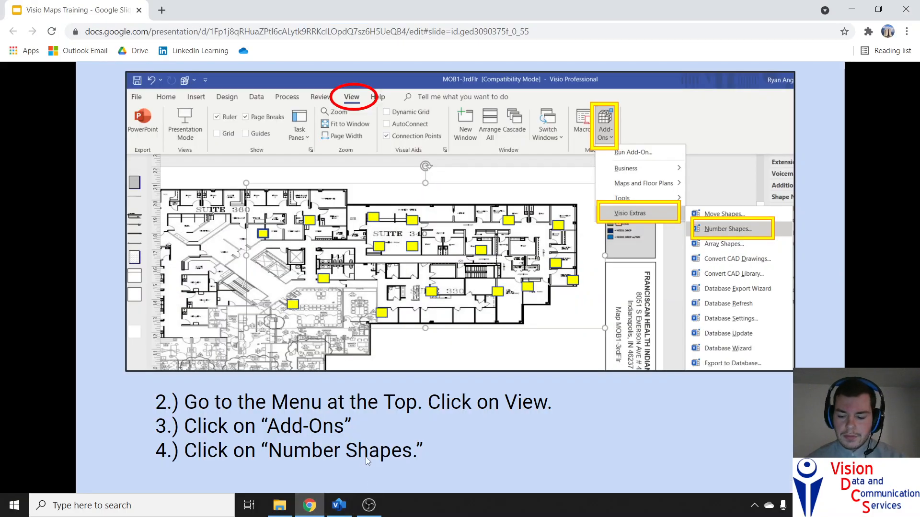
key(Right)
key(Right)
key(Right)
key(Right)
key(Right)
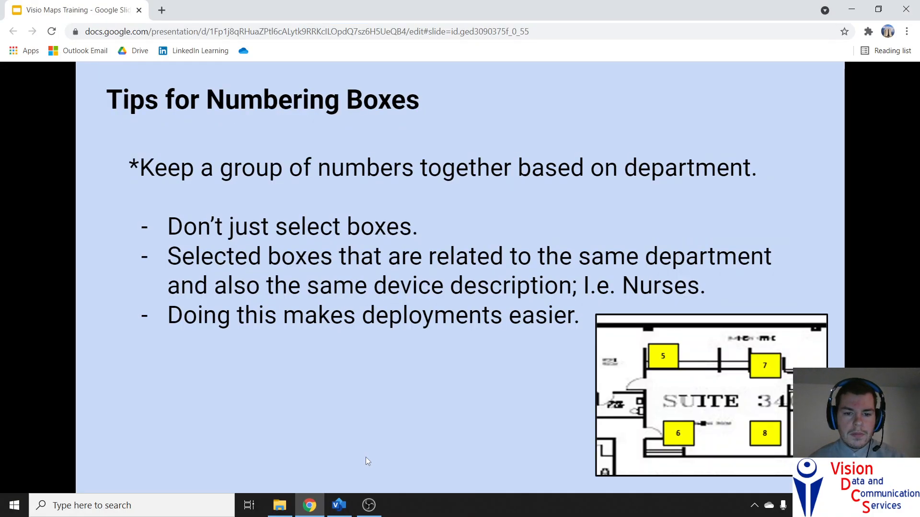